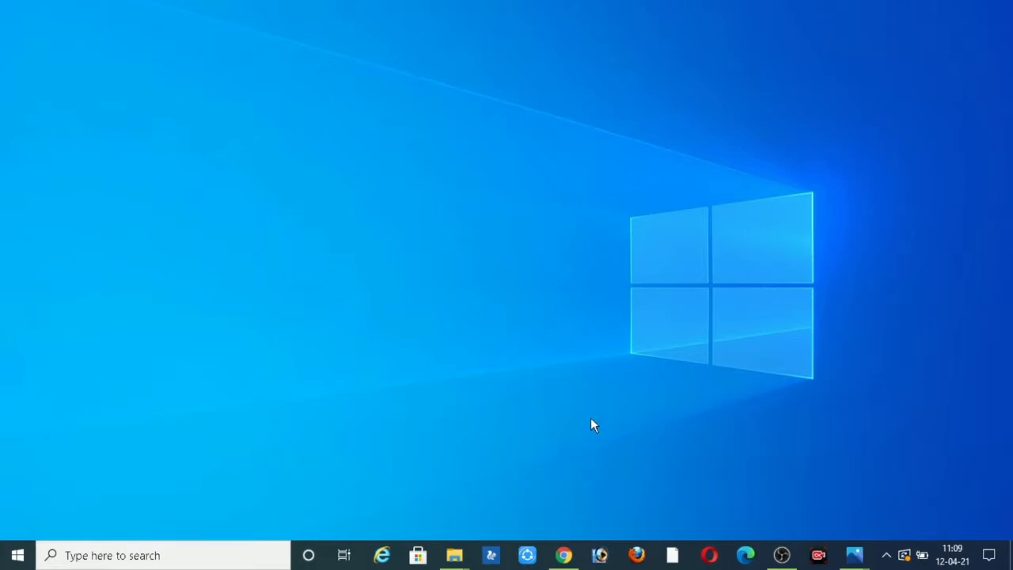
Switch to Chrome, search Google for "telangana transport" and open the Telangana transport department website
left_click(563, 557)
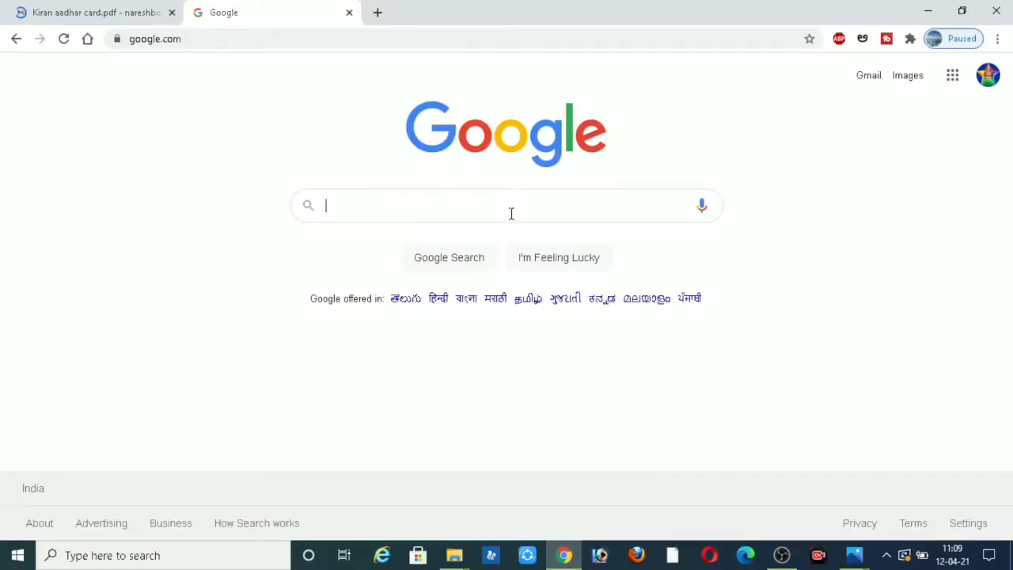
left_click(491, 212)
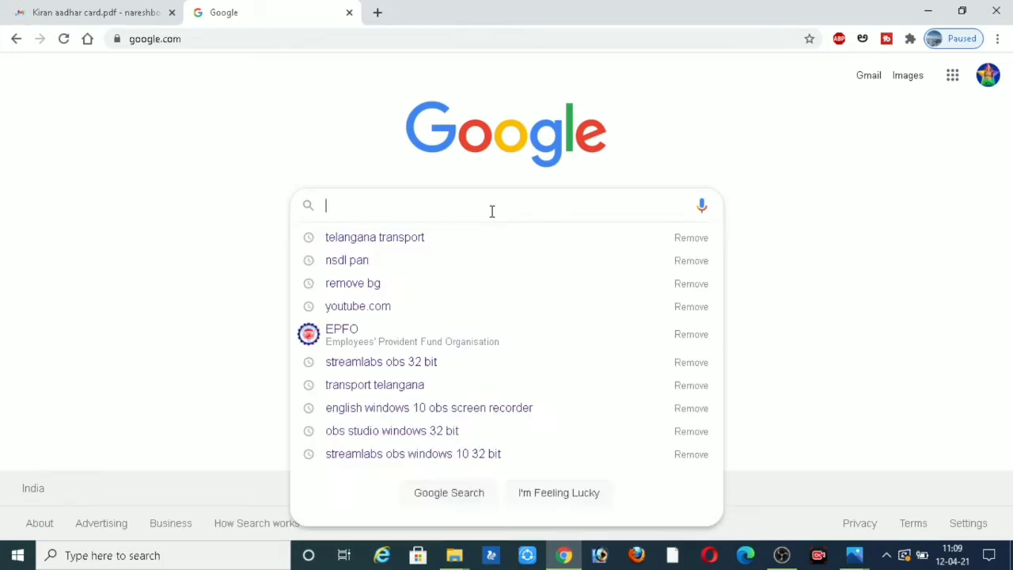
type("telangana")
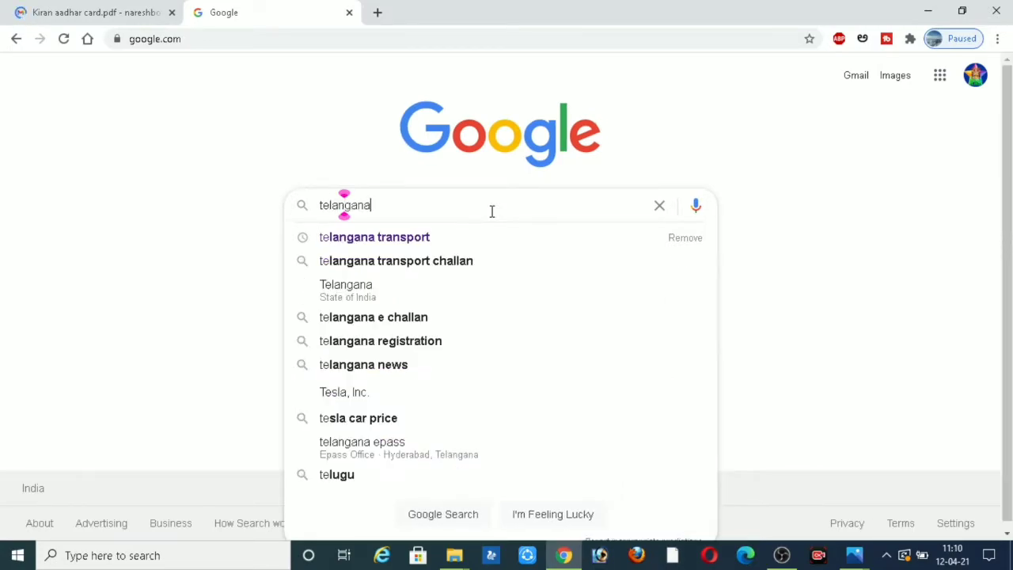
left_click(365, 240)
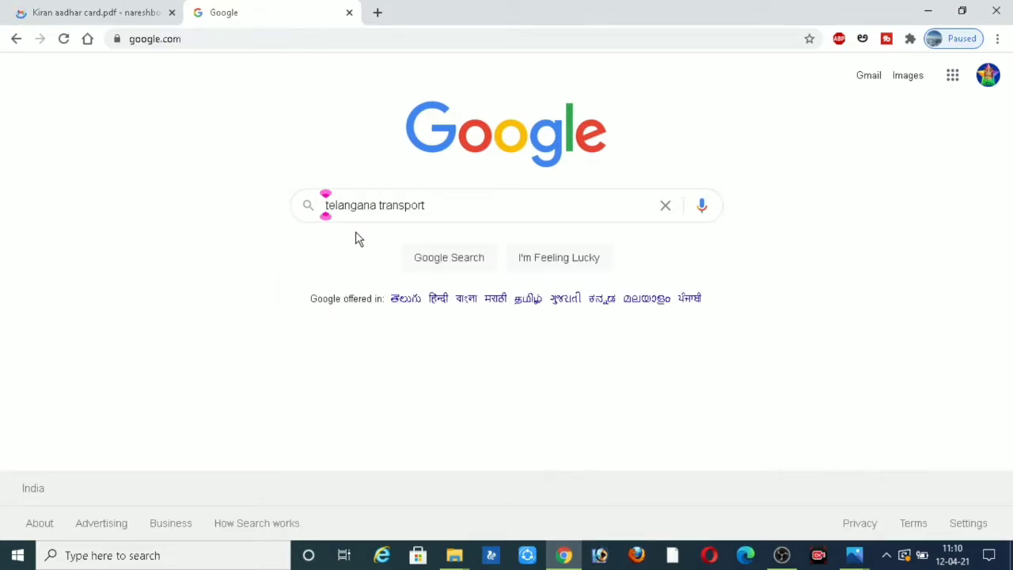
left_click(463, 258)
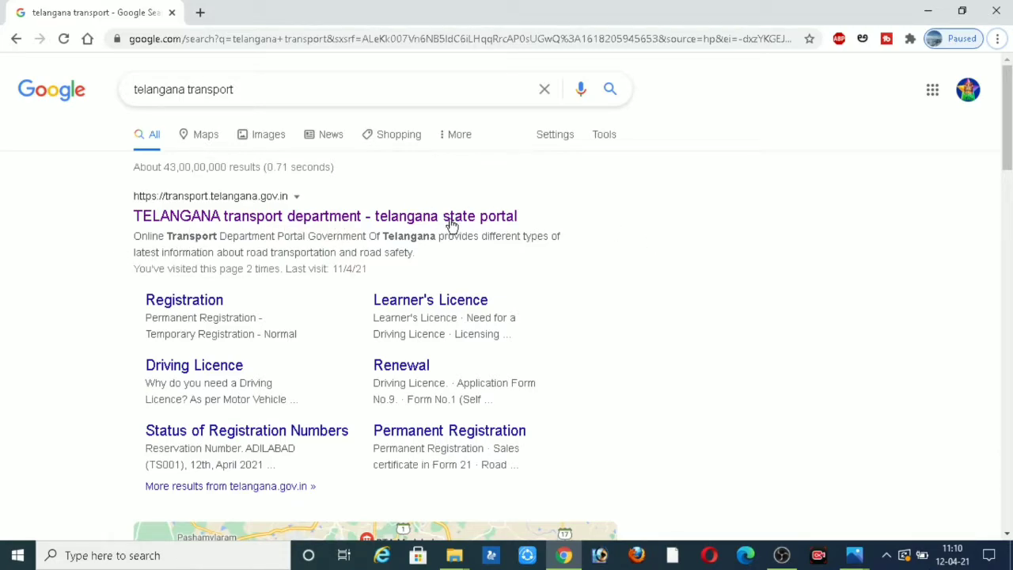
left_click(308, 216)
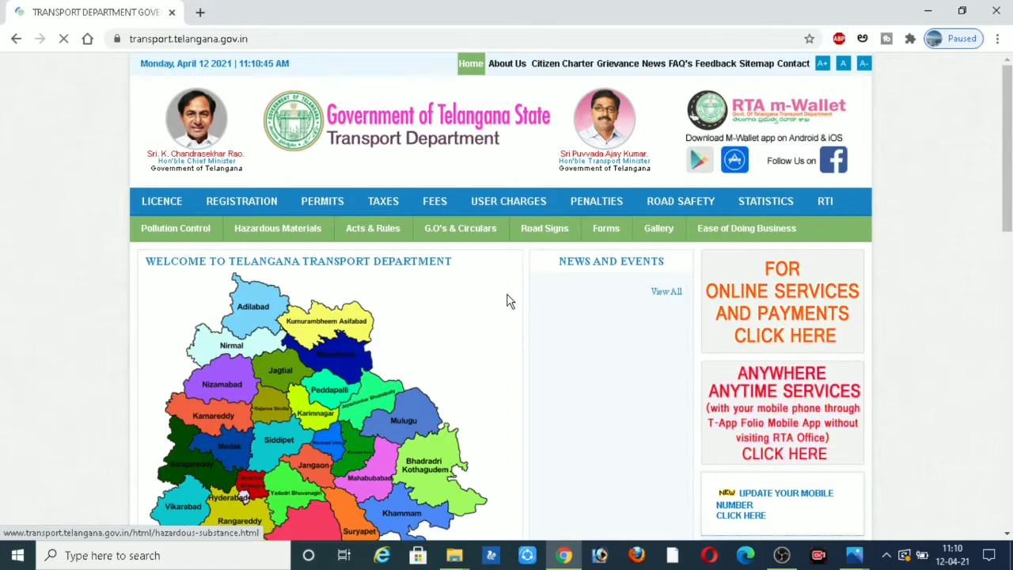
Open the Document Delivery Status service from the transport department home page
scroll(509, 304, "down", 2)
scroll(506, 303, "down", 4)
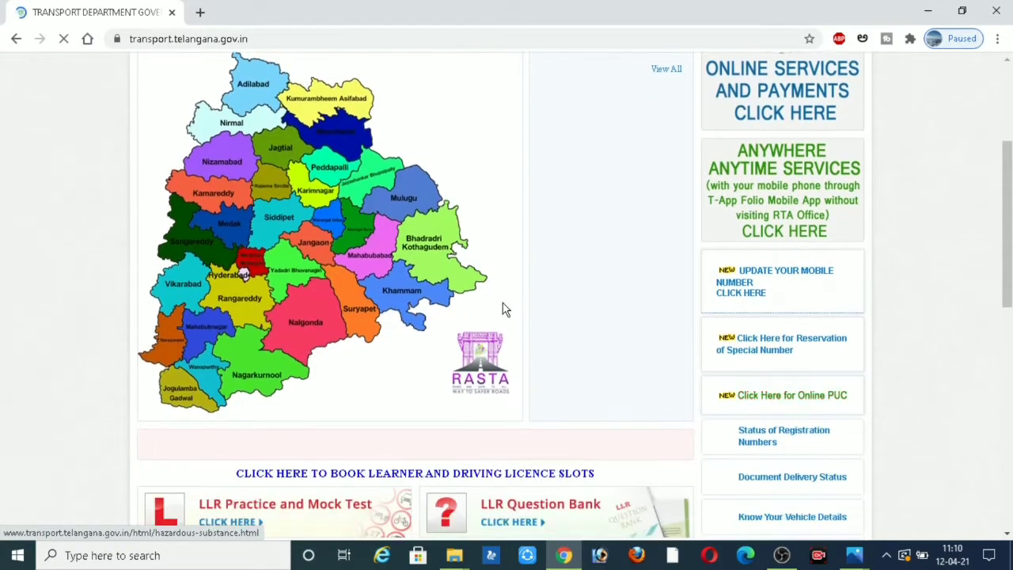
scroll(504, 316, "down", 1)
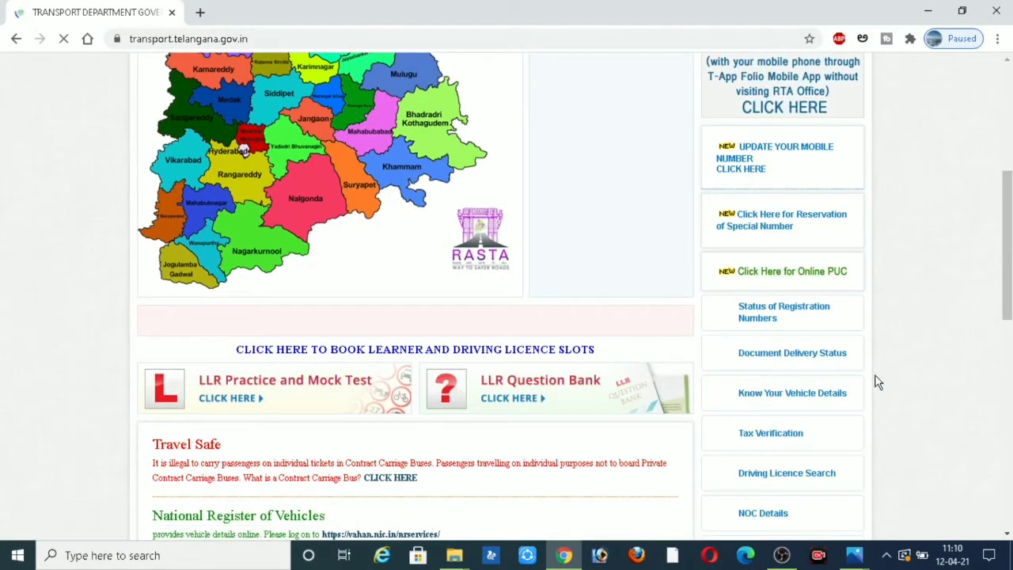
left_click(782, 362)
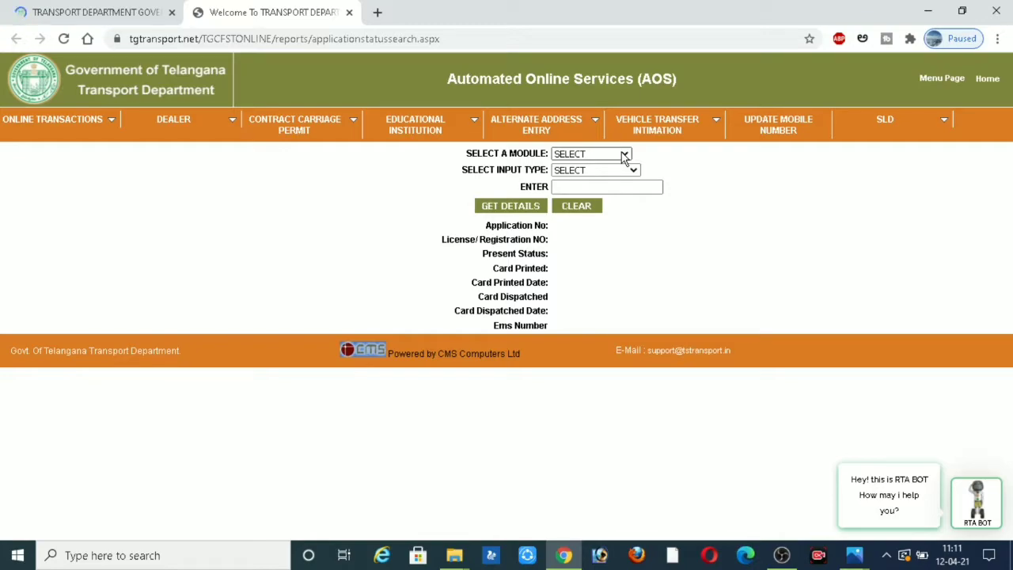
Set the module to LICENSE and the input type to LLR NUMBER, enter the LLR number and get the details
left_click(625, 155)
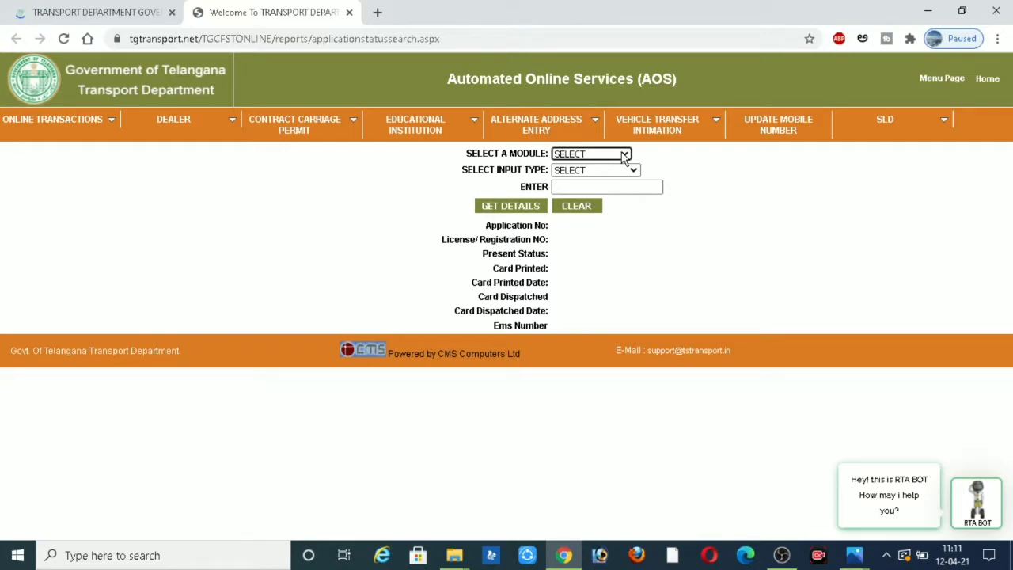
left_click(668, 258)
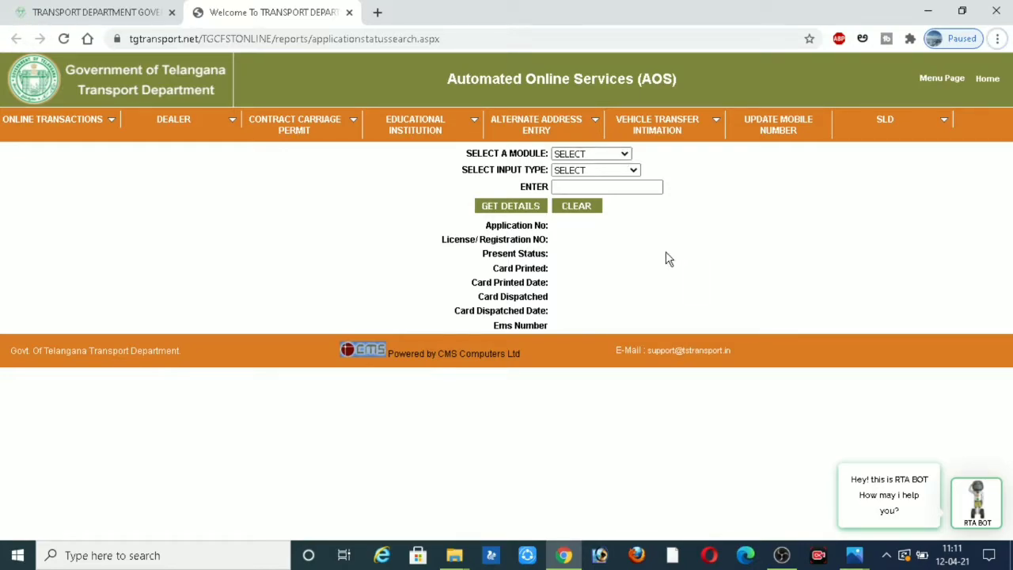
left_click(615, 156)
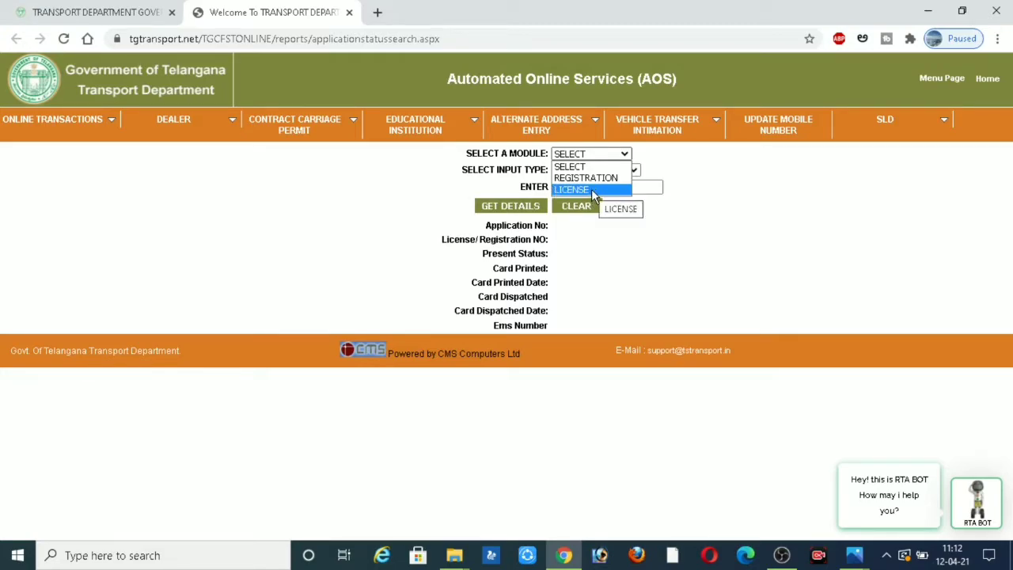
left_click(571, 190)
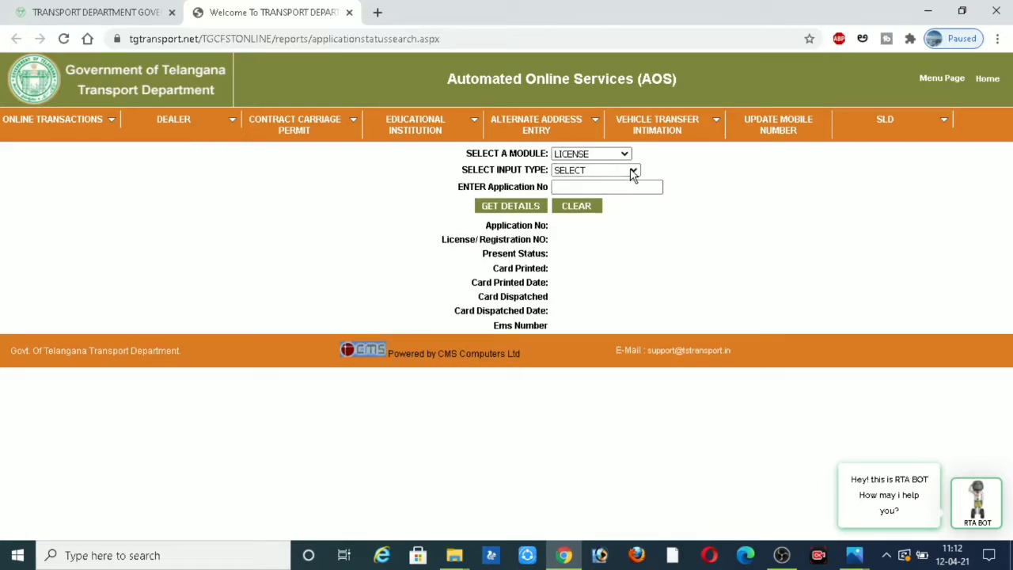
left_click(634, 173)
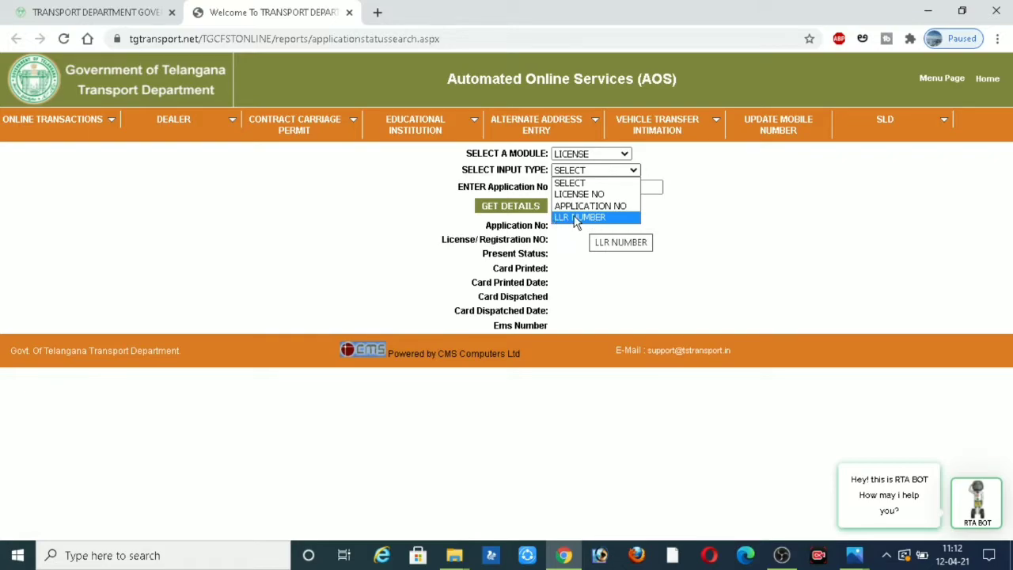
left_click(590, 218)
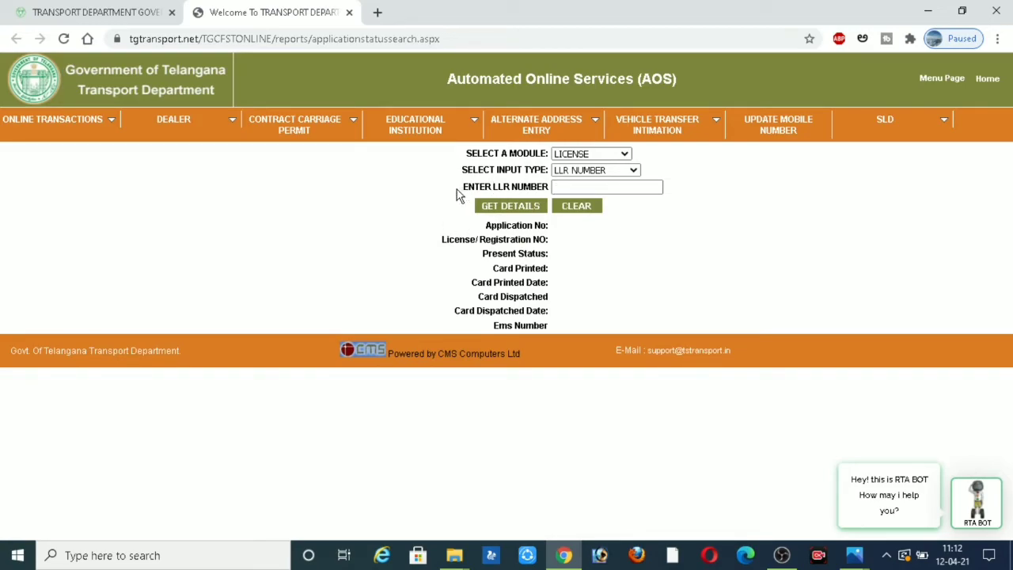
left_click(632, 187)
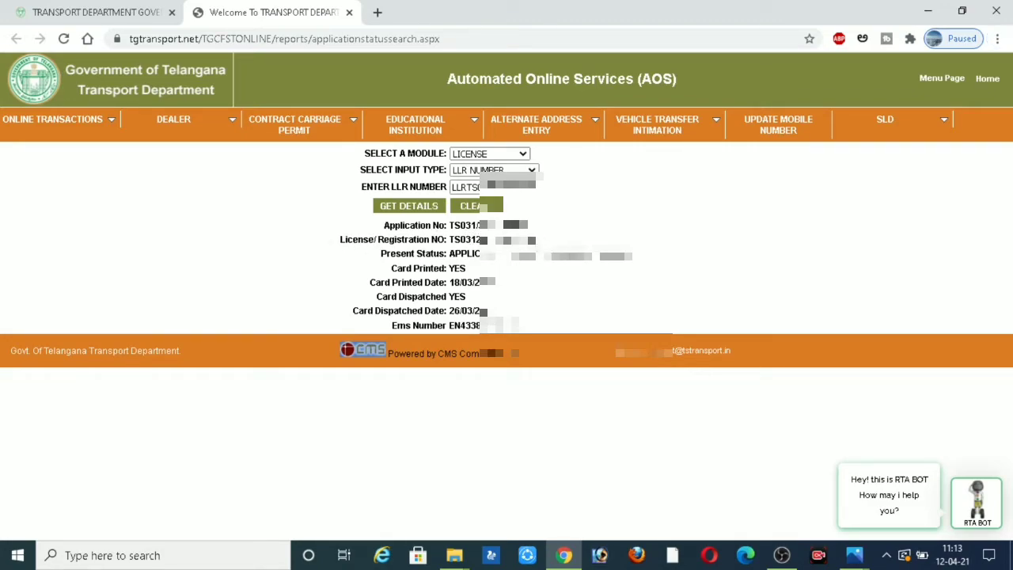
Examine the license number and the EMS number in the retrieved application status details, highlighting each value
left_click_drag(533, 239, 455, 237)
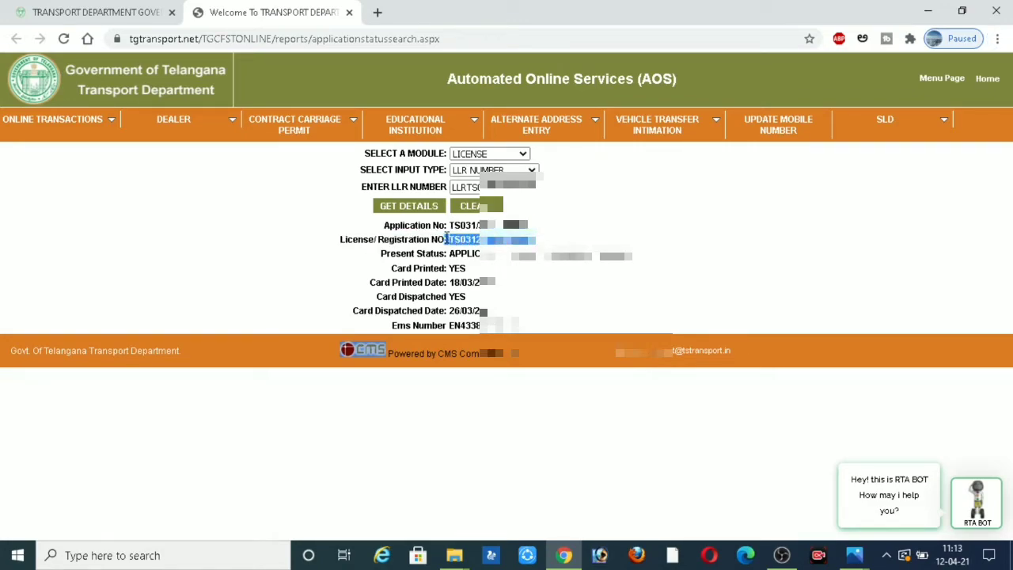
left_click(607, 214)
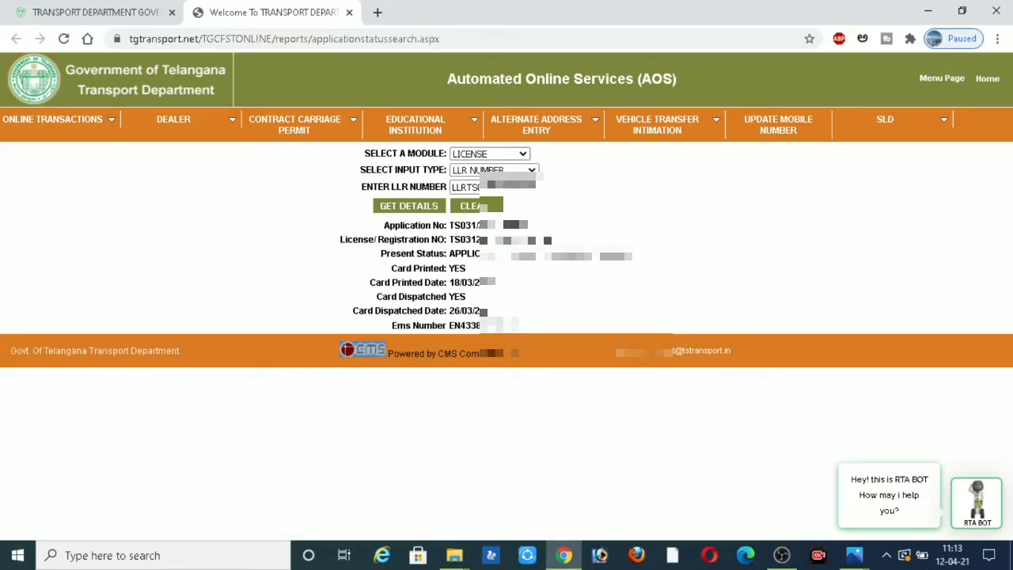
left_click_drag(537, 240, 451, 240)
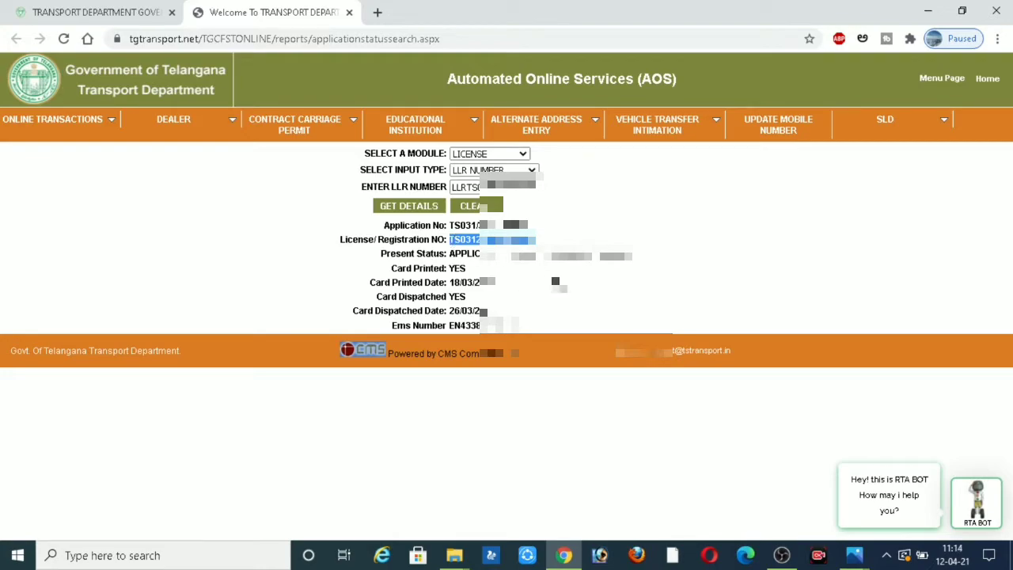
left_click(556, 281)
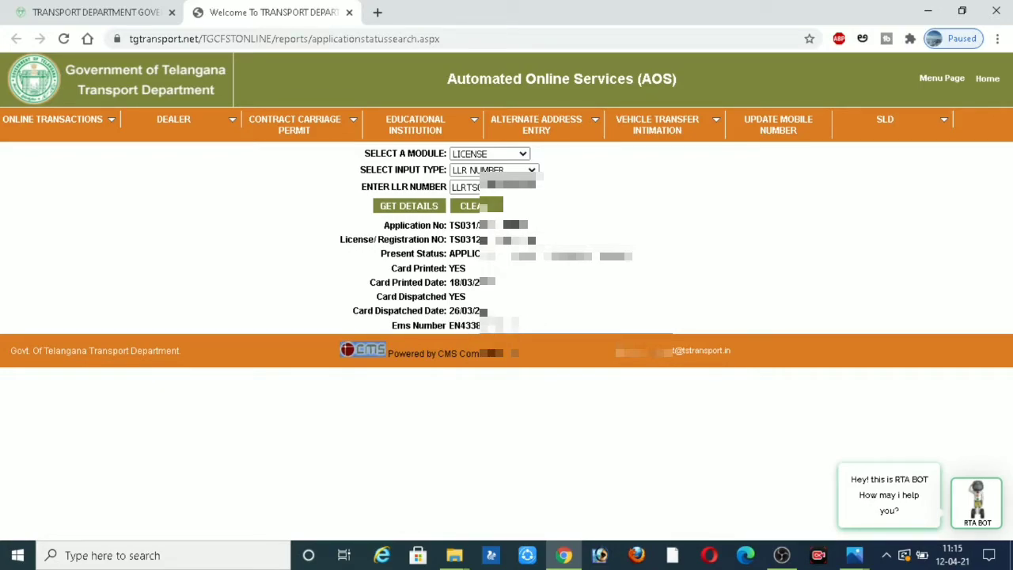
left_click_drag(519, 329, 449, 331)
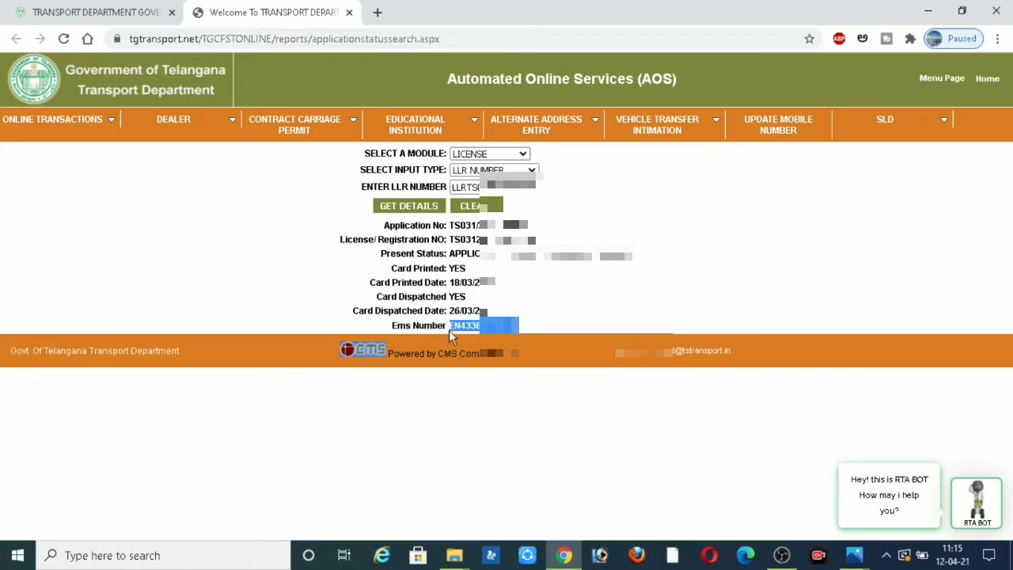
left_click(544, 352)
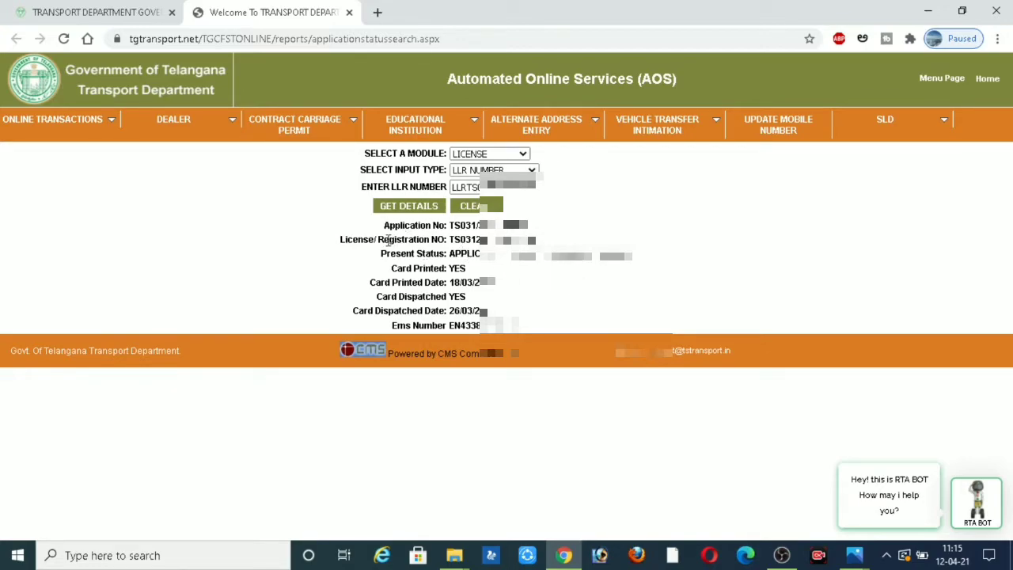
left_click_drag(535, 237, 450, 245)
left_click(467, 243)
triple_click(524, 237)
left_click(522, 296)
mouse_move(450, 240)
left_mouse_down()
mouse_move(564, 240)
mouse_move(450, 240)
left_mouse_up()
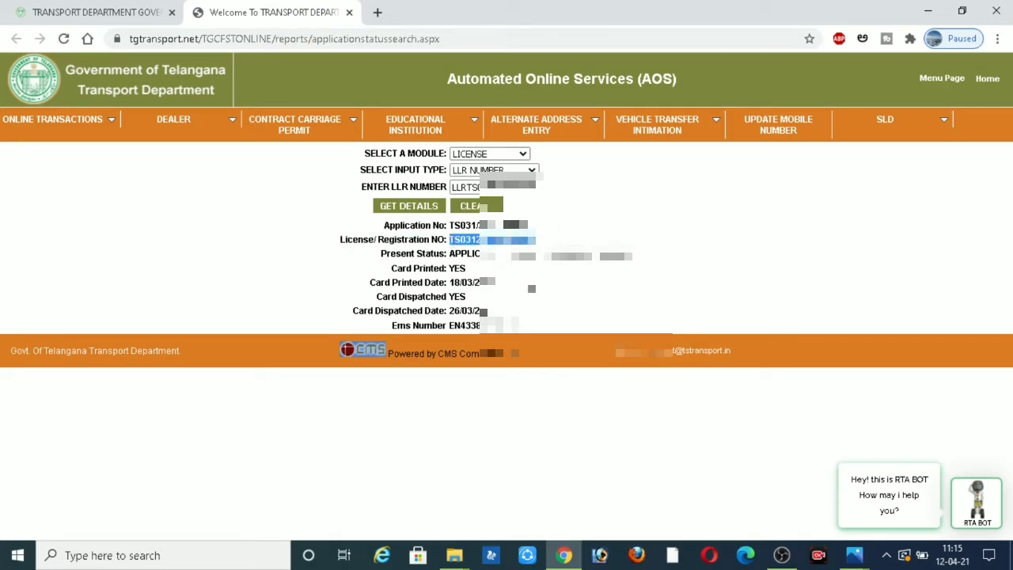
left_click(532, 289)
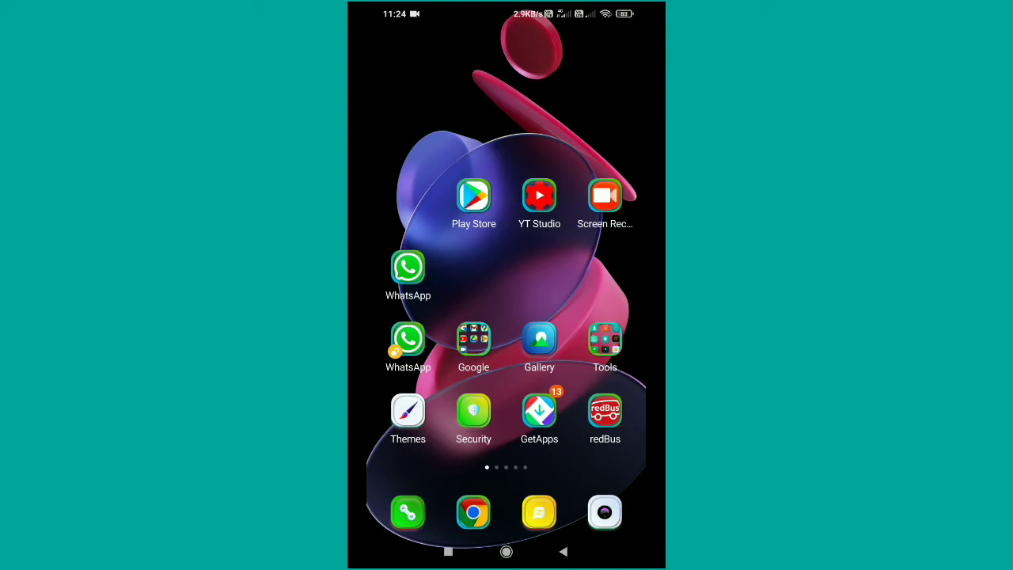
Switch to the Play Store on the phone, search for "rta m-wallet telangana" and open the RTA m-Wallet listing
left_click(474, 196)
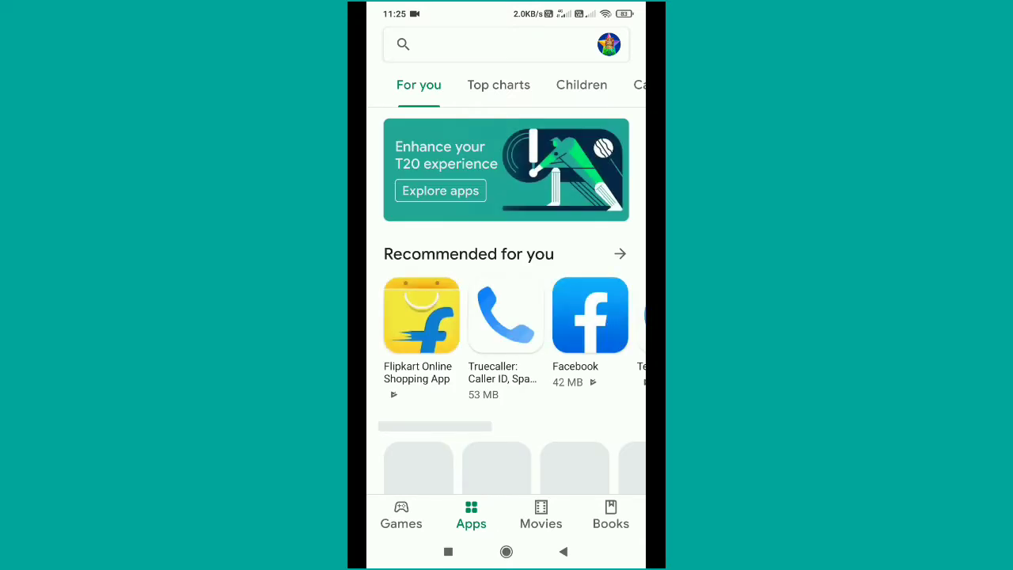
left_click(491, 44)
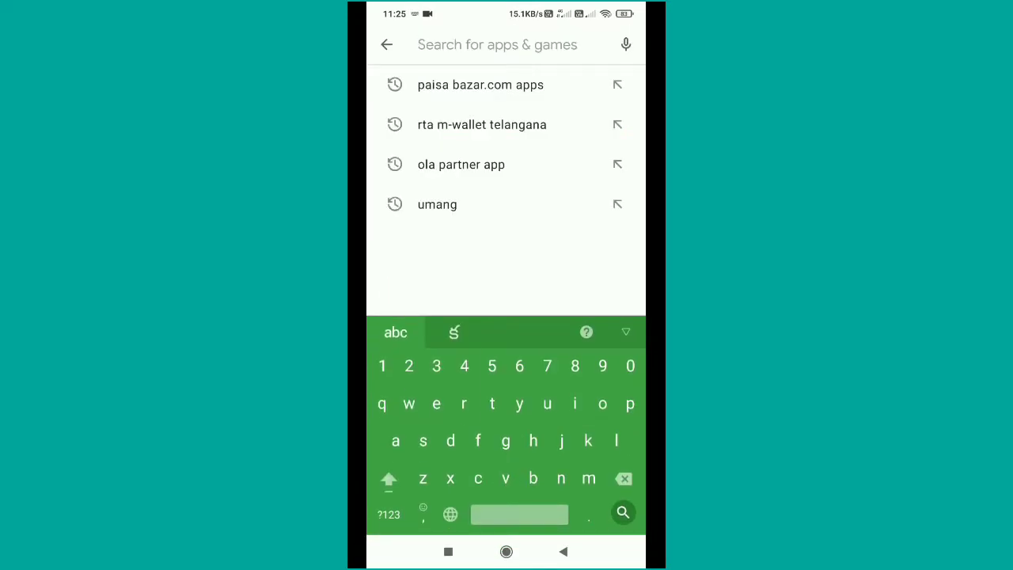
type("ra")
key("BackSpace")
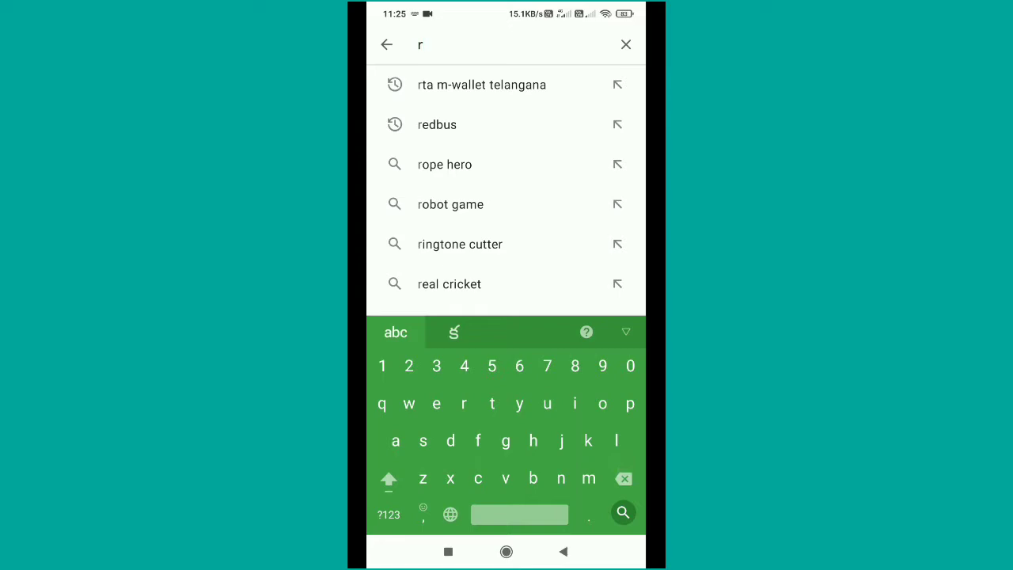
type("ta")
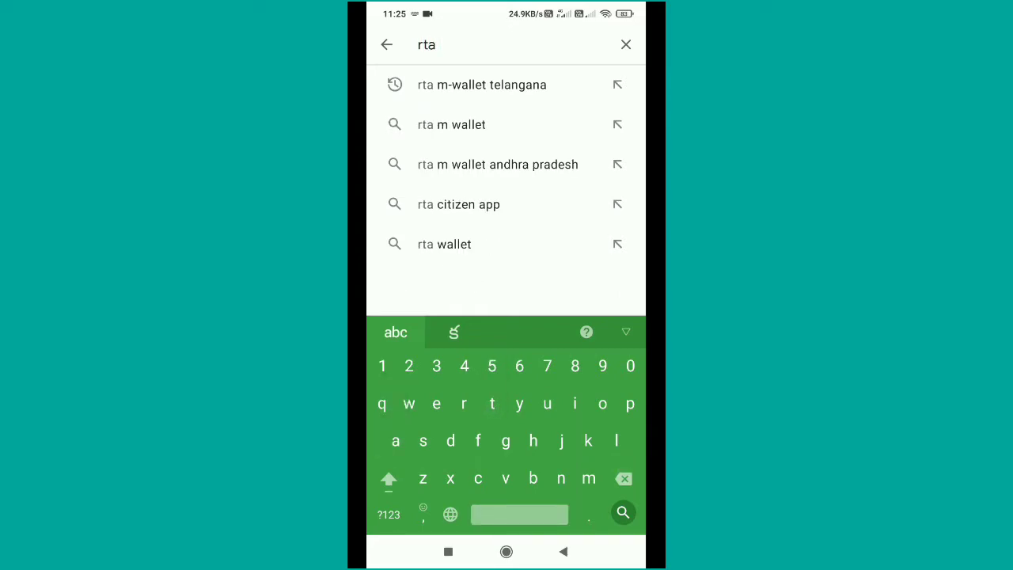
left_click(482, 85)
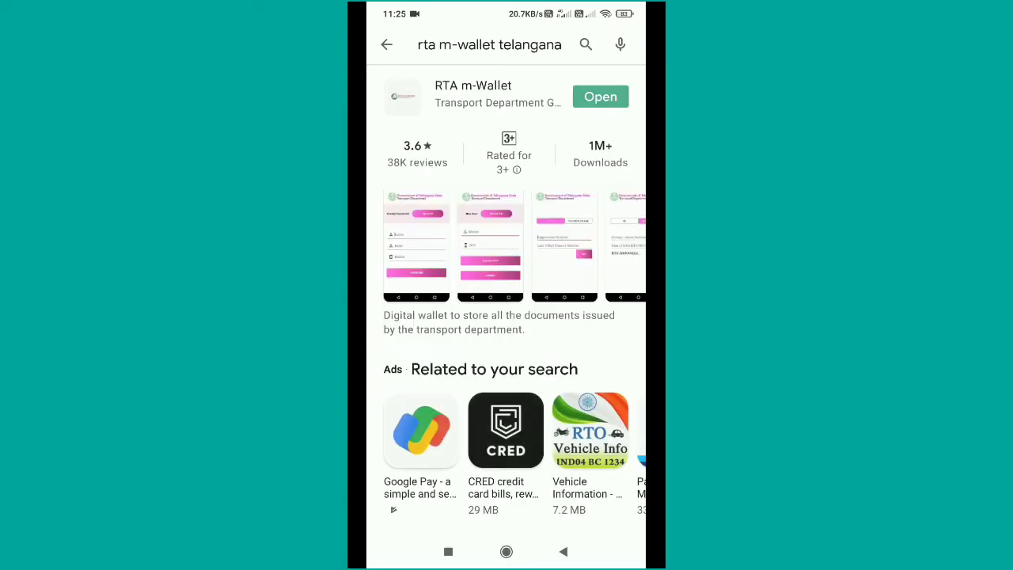
left_click(468, 99)
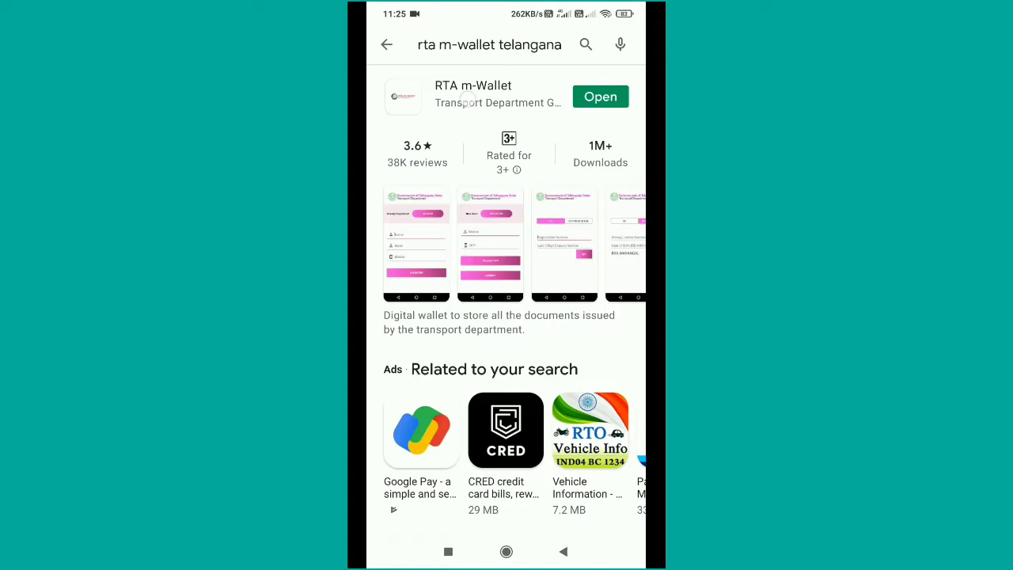